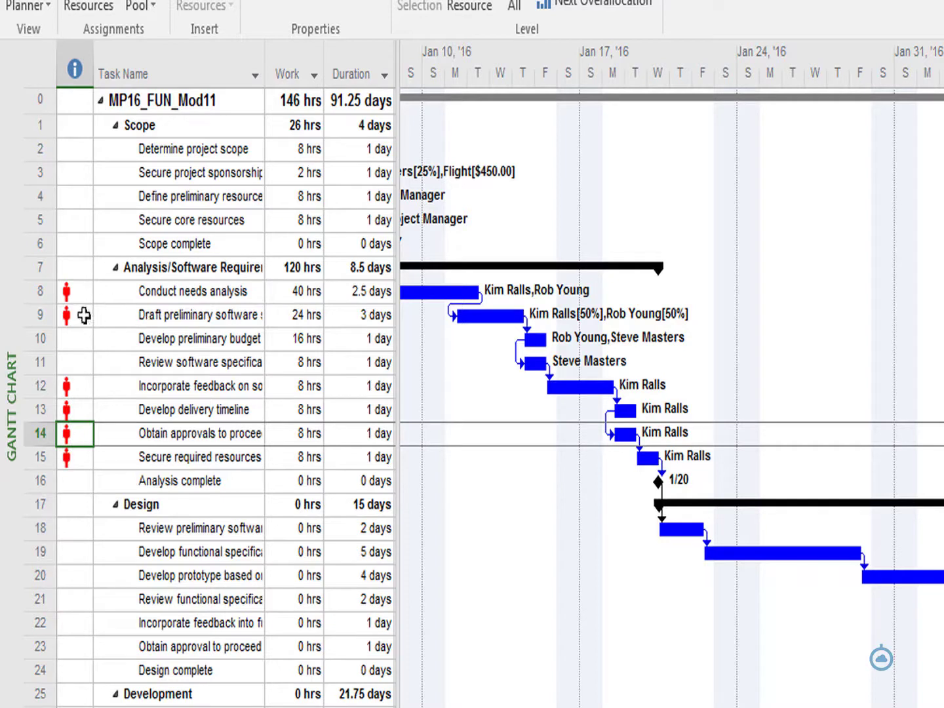
# - Select the overallocated Conduct needs analysis task, then the Develop delivery timeline task
pyautogui.moveTo(80, 303)
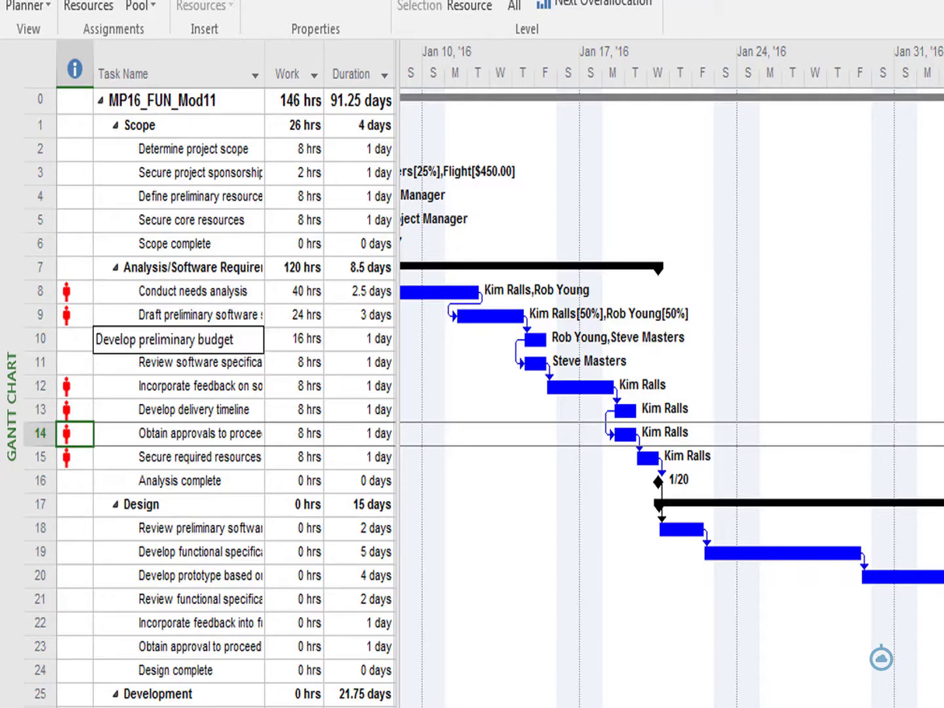
pyautogui.click(175, 291)
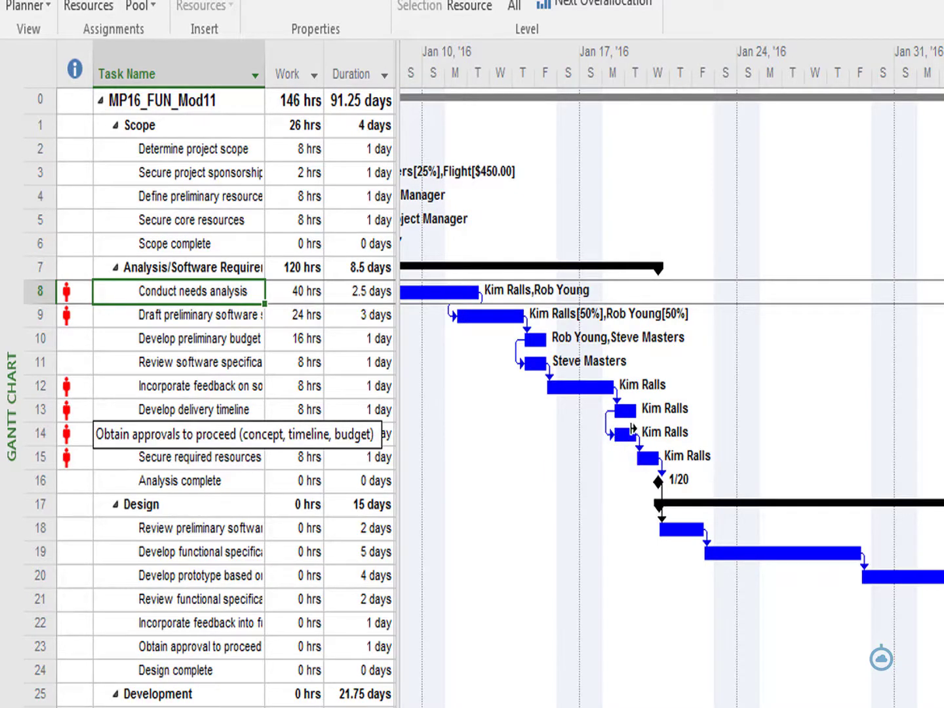
pyautogui.click(159, 413)
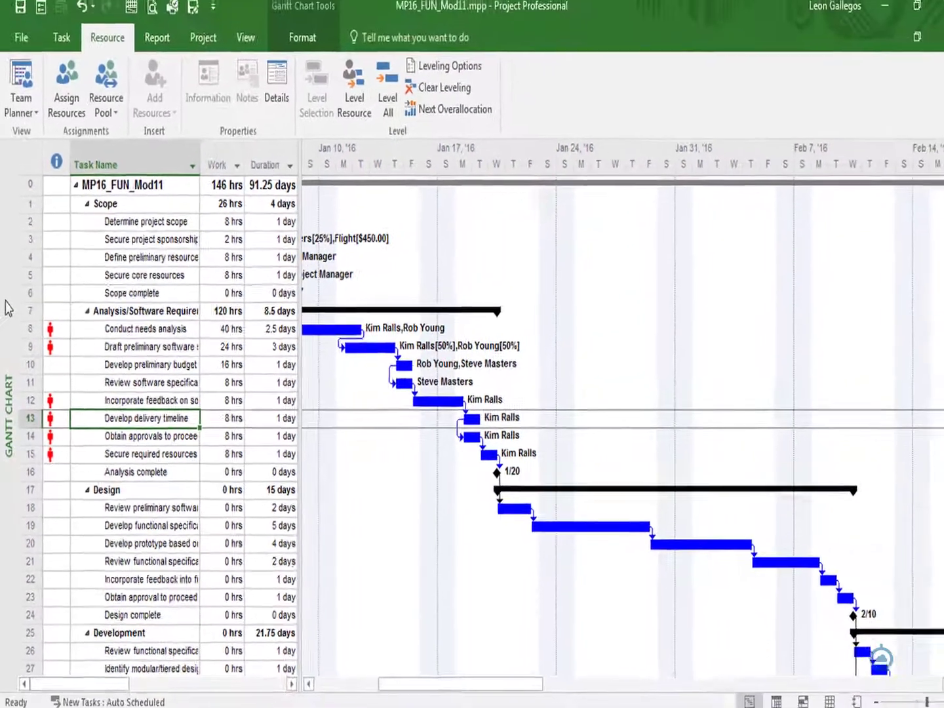
# - Switch the display from Gantt Chart to the Resource Graph view
pyautogui.rightClick(9, 309)
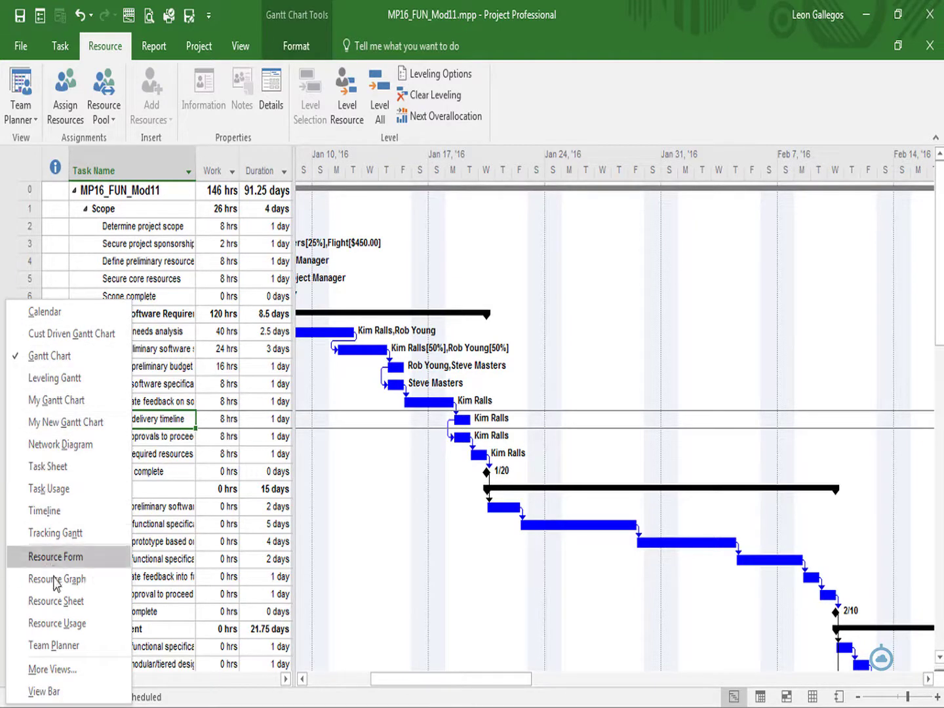
pyautogui.click(57, 581)
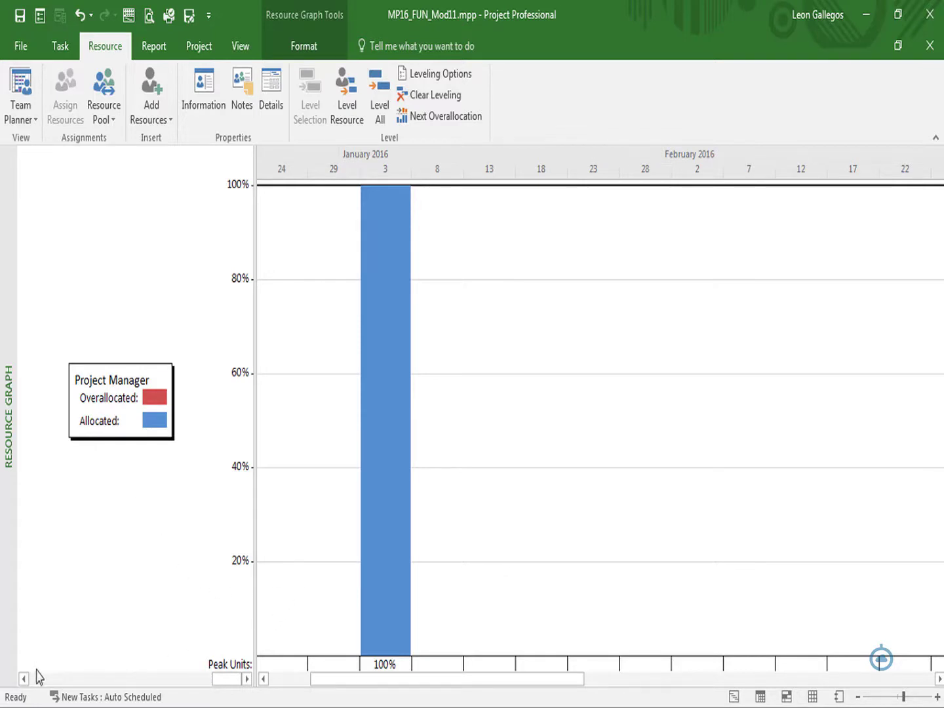
# - Step back past Project Budget, Flight and Paper to the overallocated resource's graph, then zoom in
pyautogui.click(23, 680)
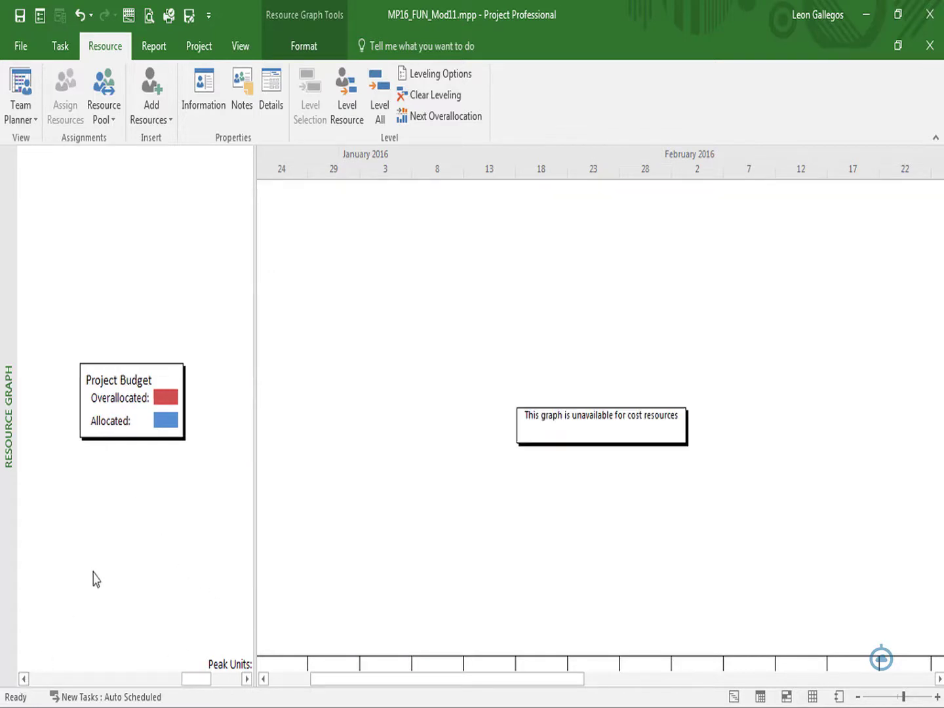
pyautogui.click(23, 679)
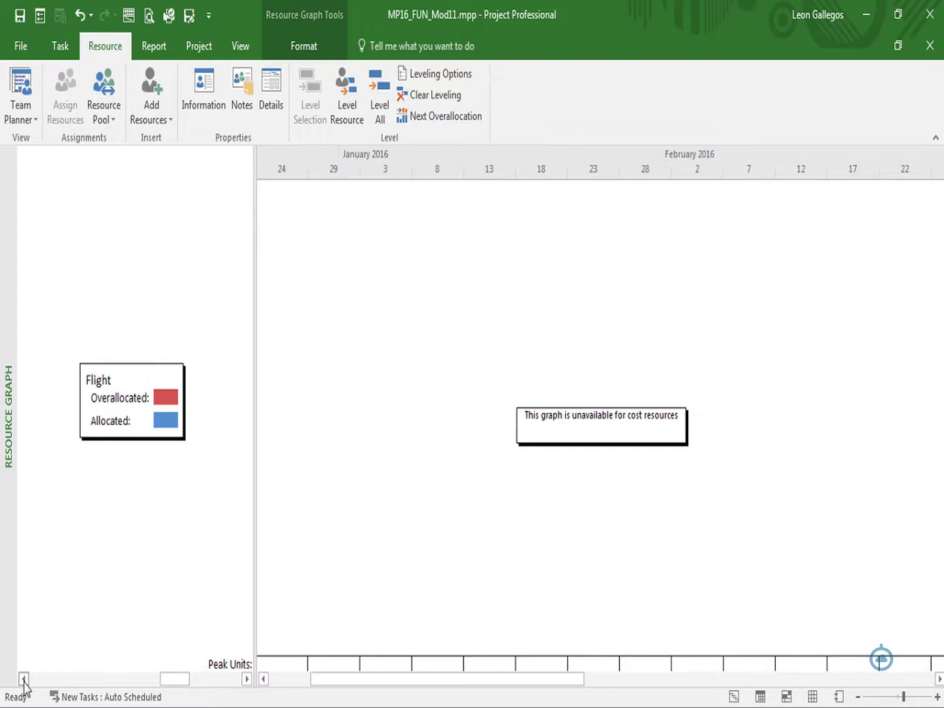
pyautogui.click(23, 679)
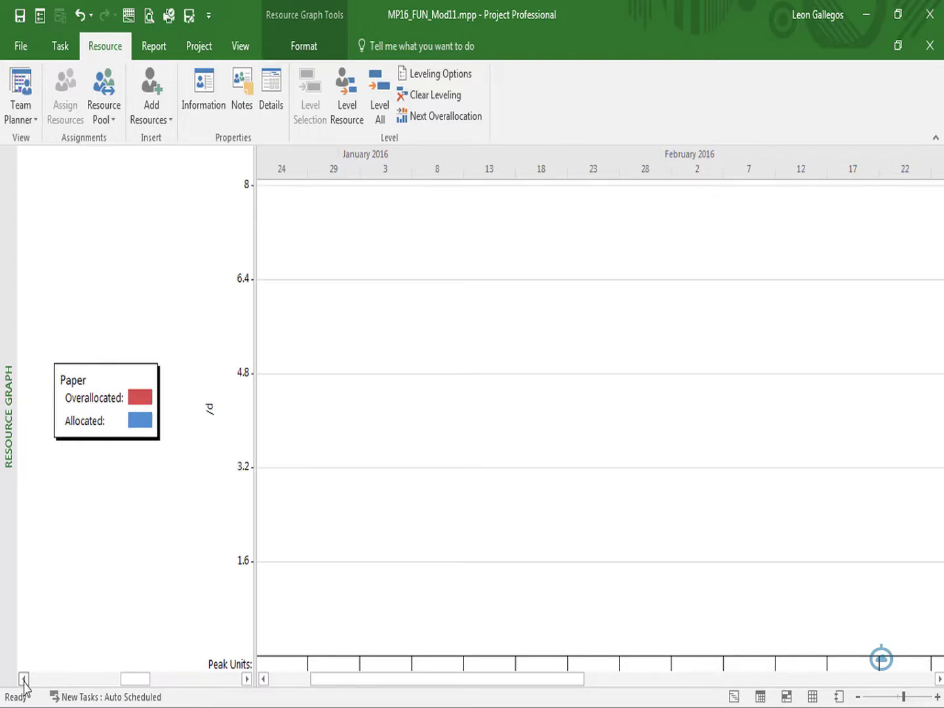
pyautogui.click(24, 679)
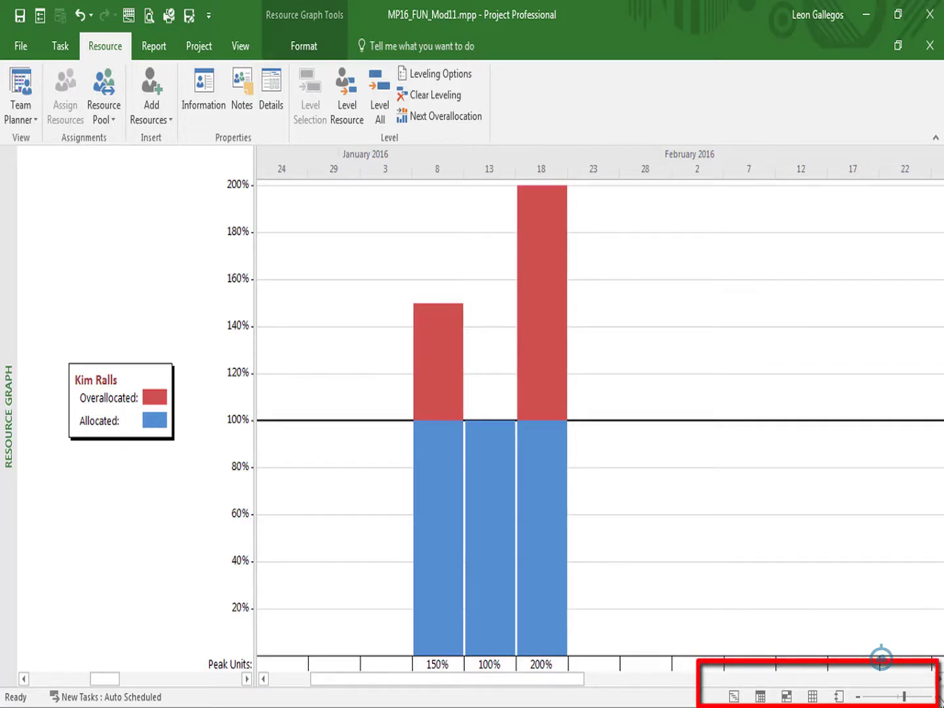
pyautogui.click(911, 696)
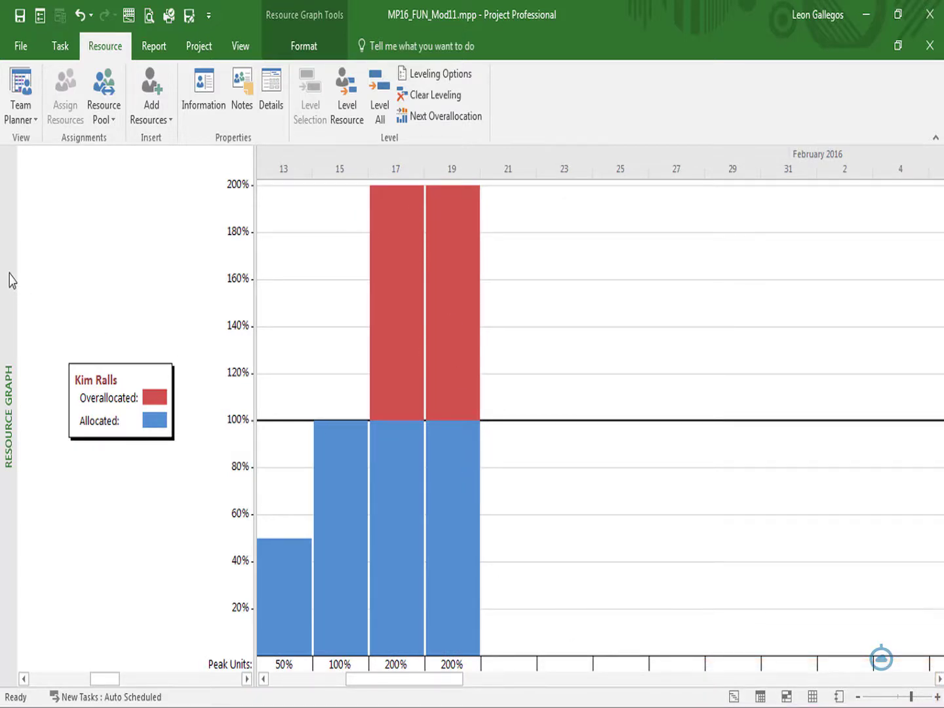
# - Switch the view back to Gantt Chart using the view bar menu
pyautogui.rightClick(9, 280)
pyautogui.click(27, 328)
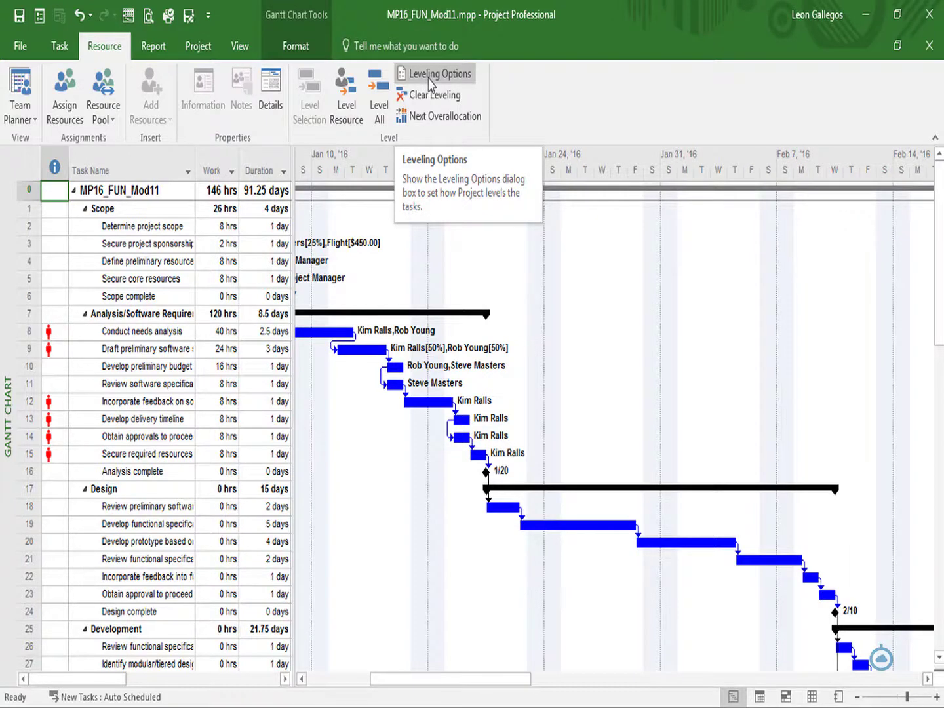
pyautogui.click(434, 74)
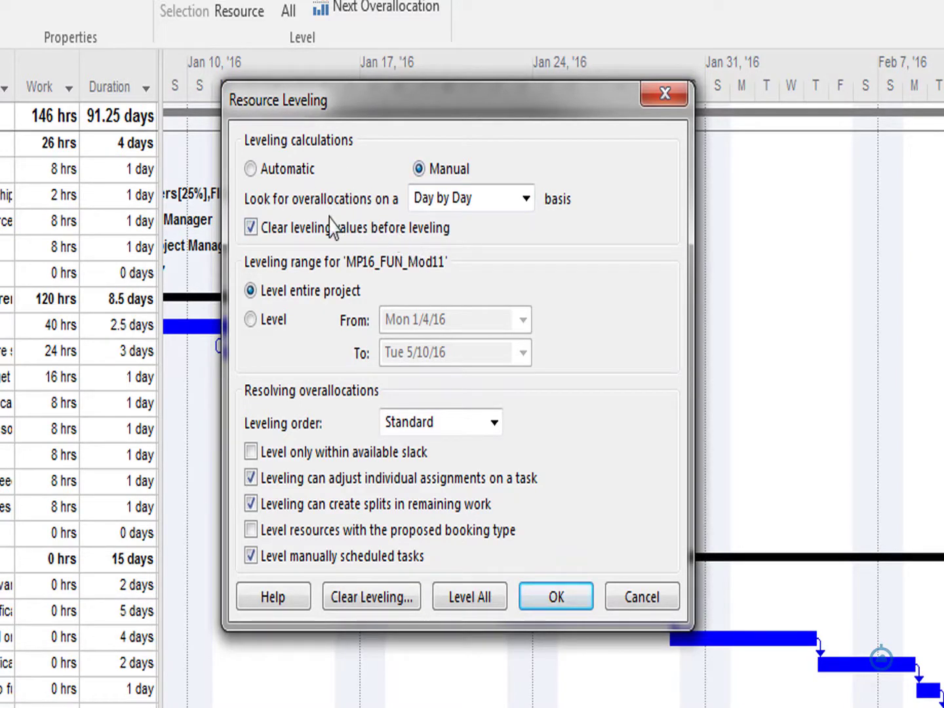
pyautogui.click(525, 208)
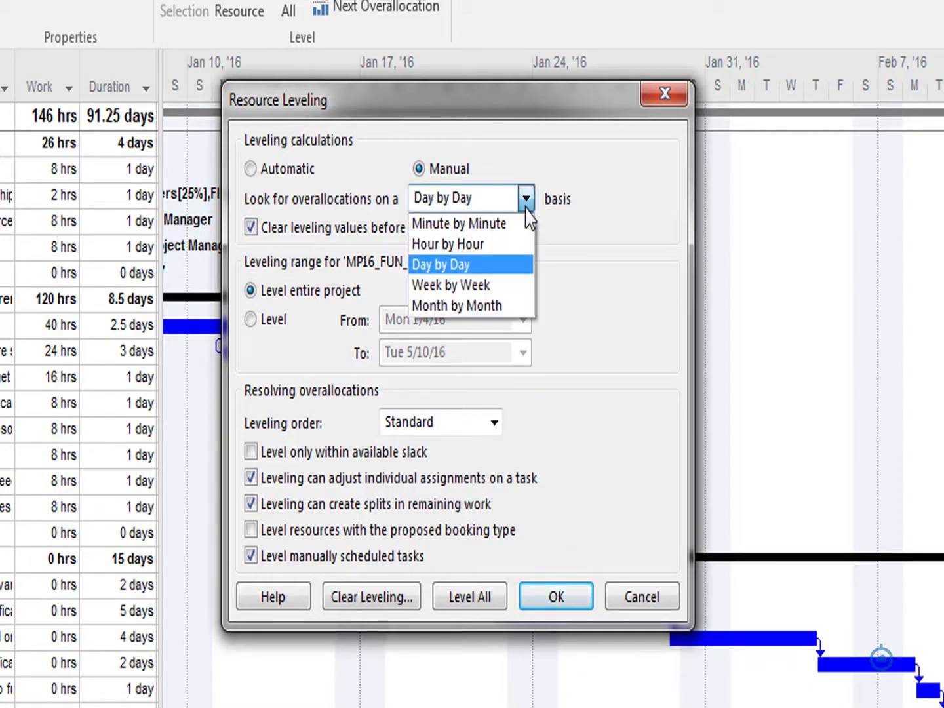
pyautogui.click(588, 239)
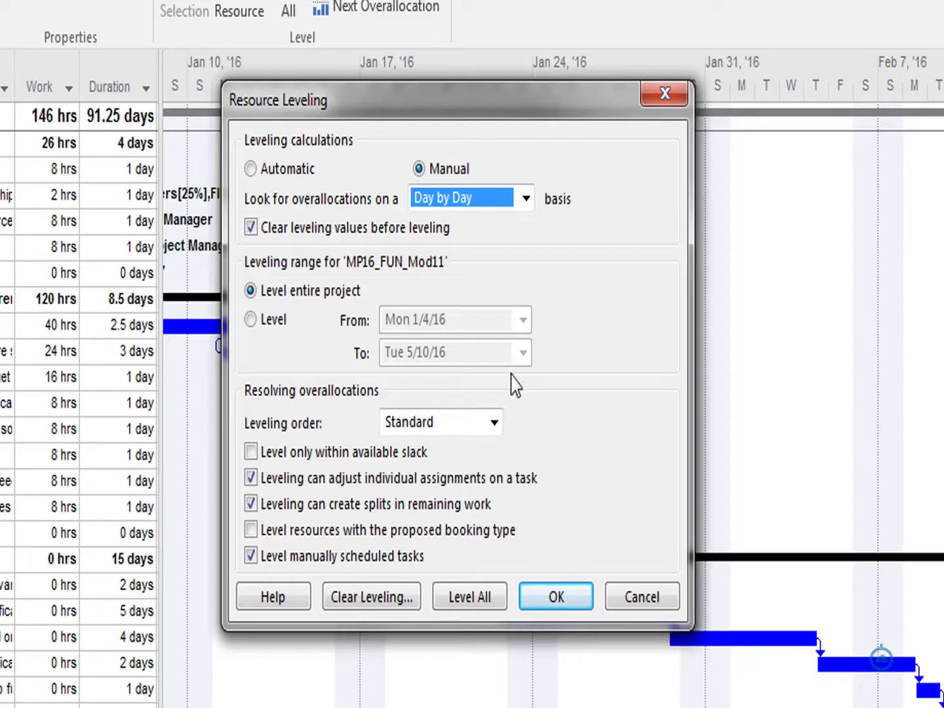
pyautogui.press('Up')
pyautogui.press('Up')
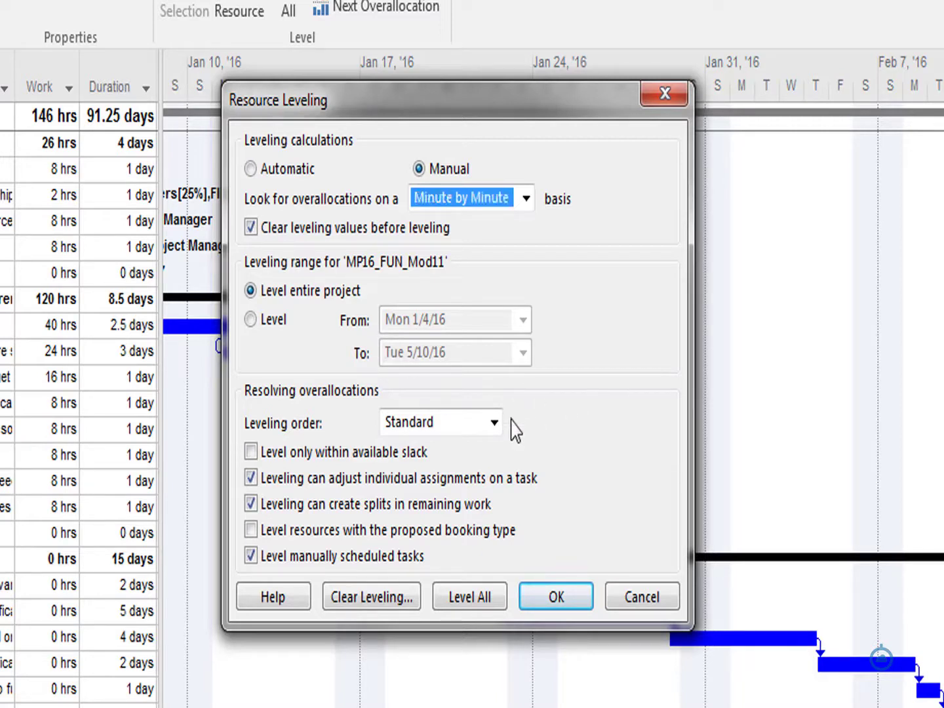
pyautogui.click(527, 200)
pyautogui.click(492, 267)
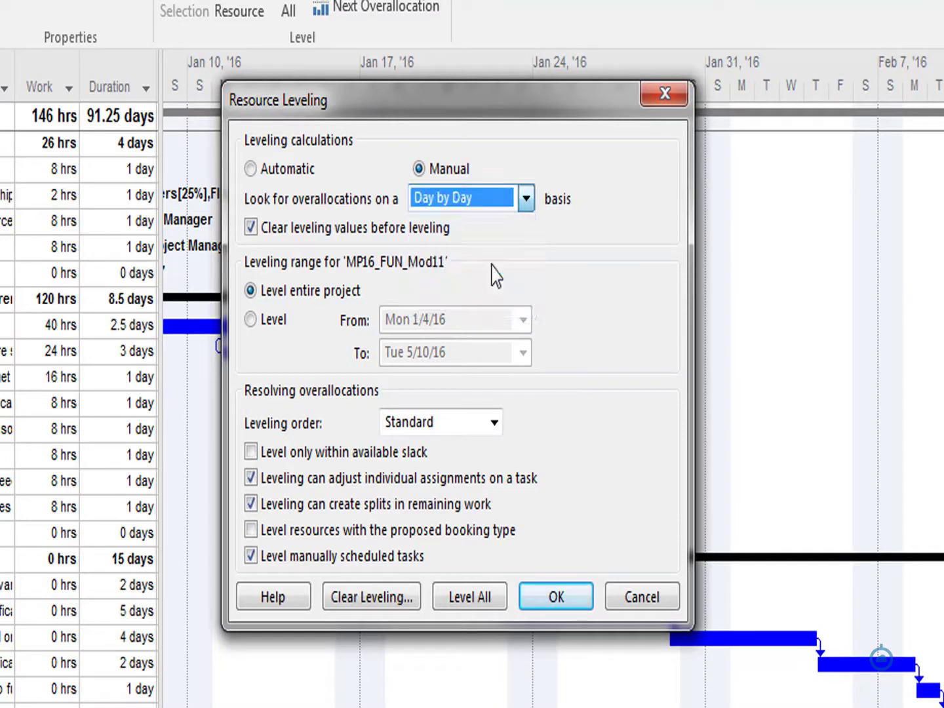
pyautogui.click(493, 423)
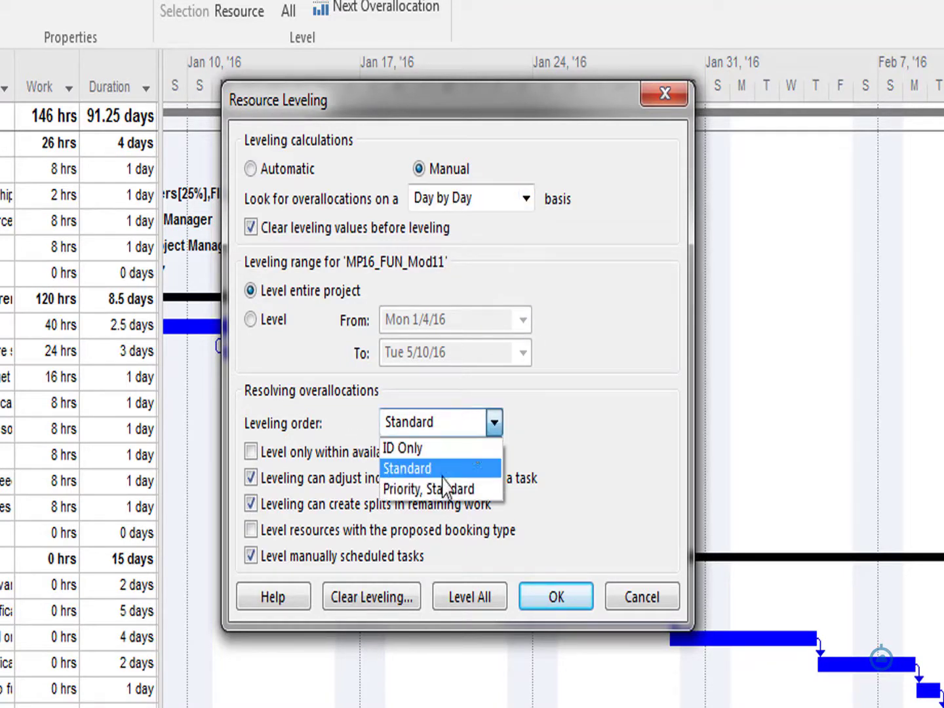
pyautogui.click(553, 409)
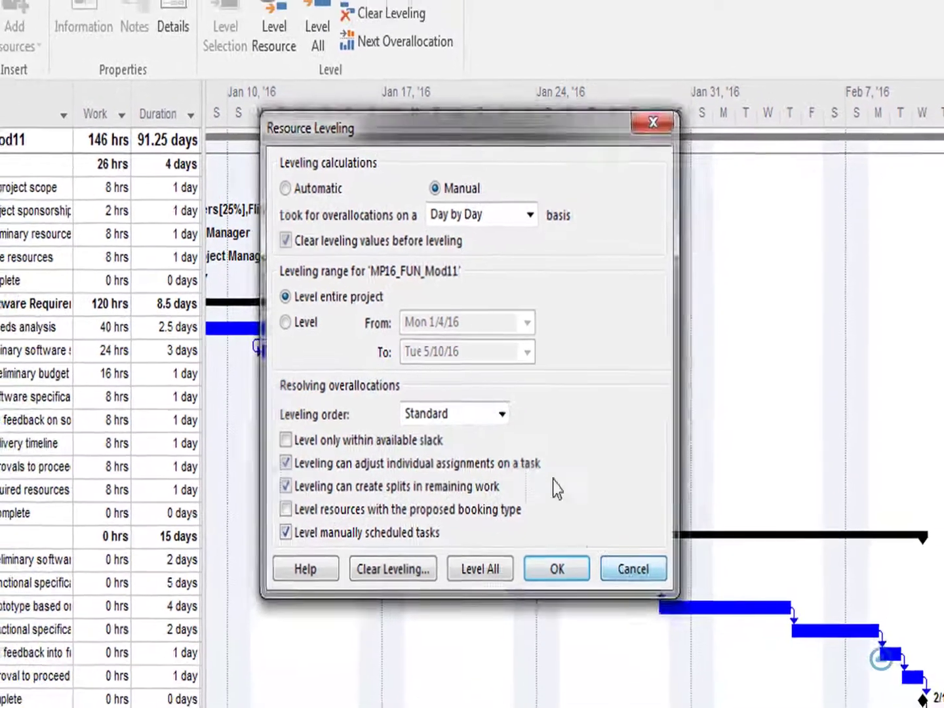
pyautogui.click(557, 596)
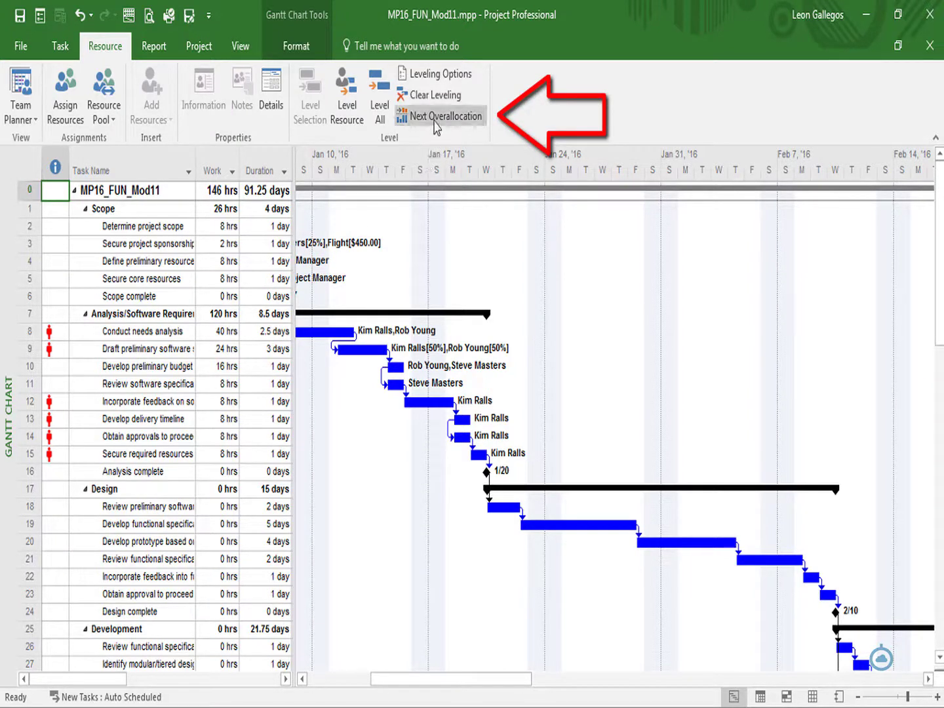
# - Jump through the remaining overallocated tasks and dismiss the 'no more overallocations after 1/18/2016' message
pyautogui.click(435, 117)
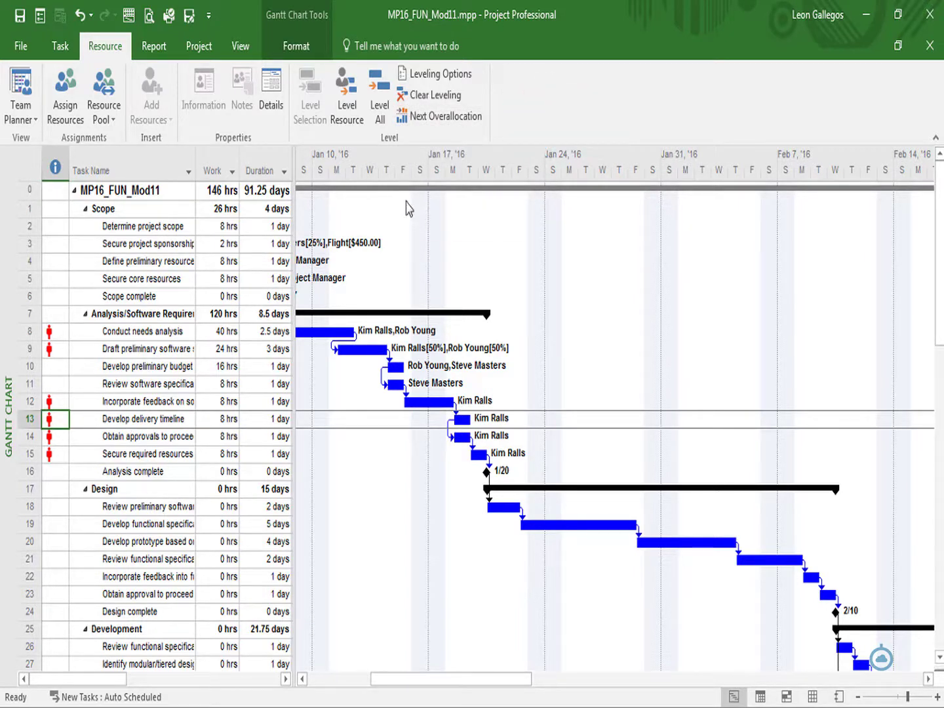
pyautogui.click(437, 128)
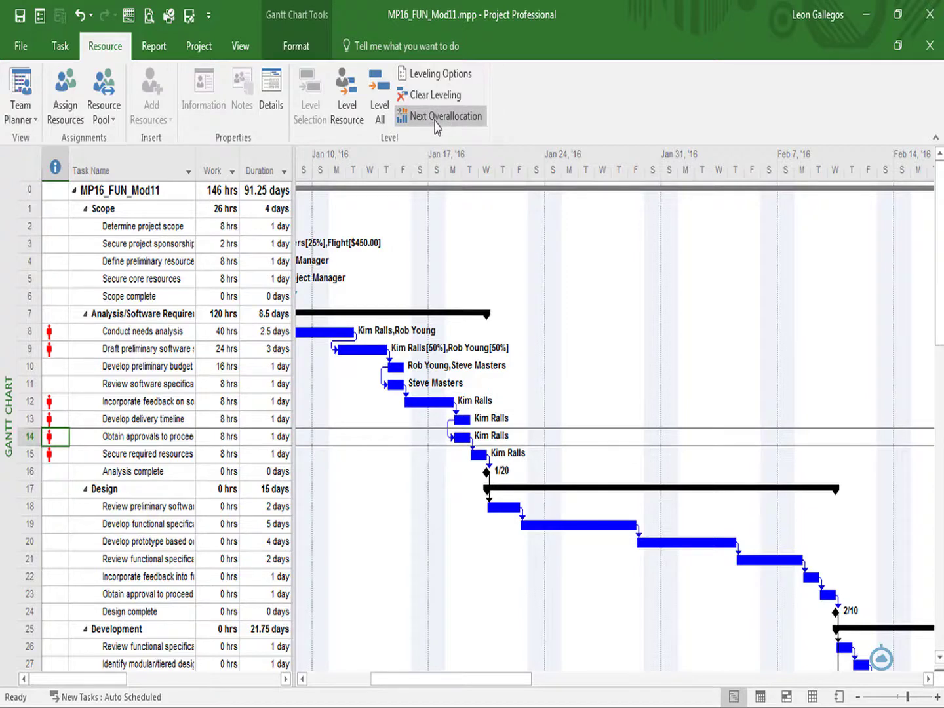
pyautogui.click(433, 118)
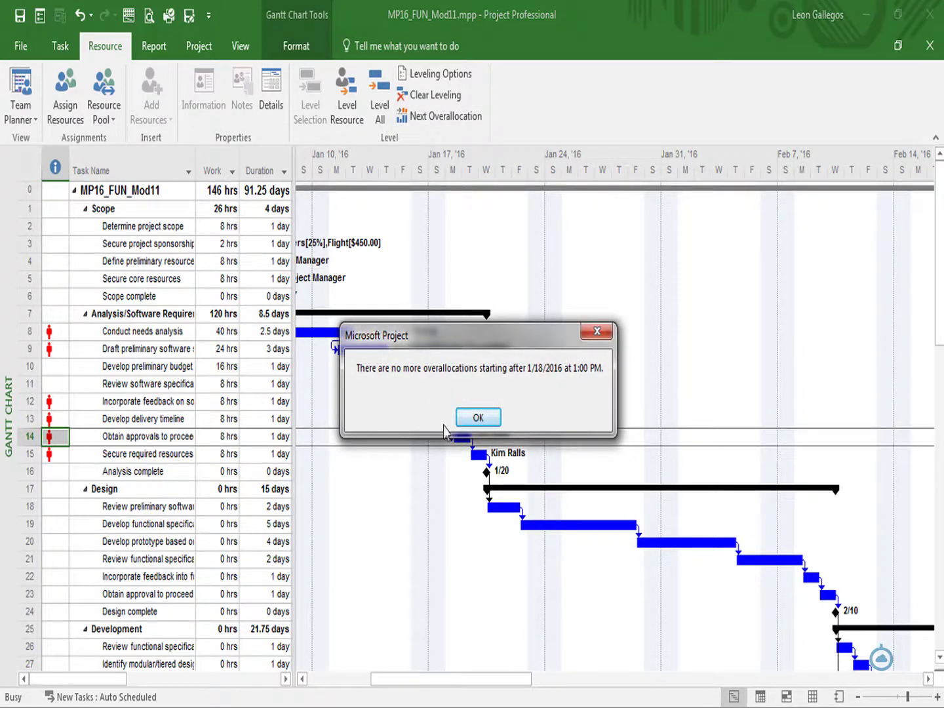
pyautogui.click(478, 418)
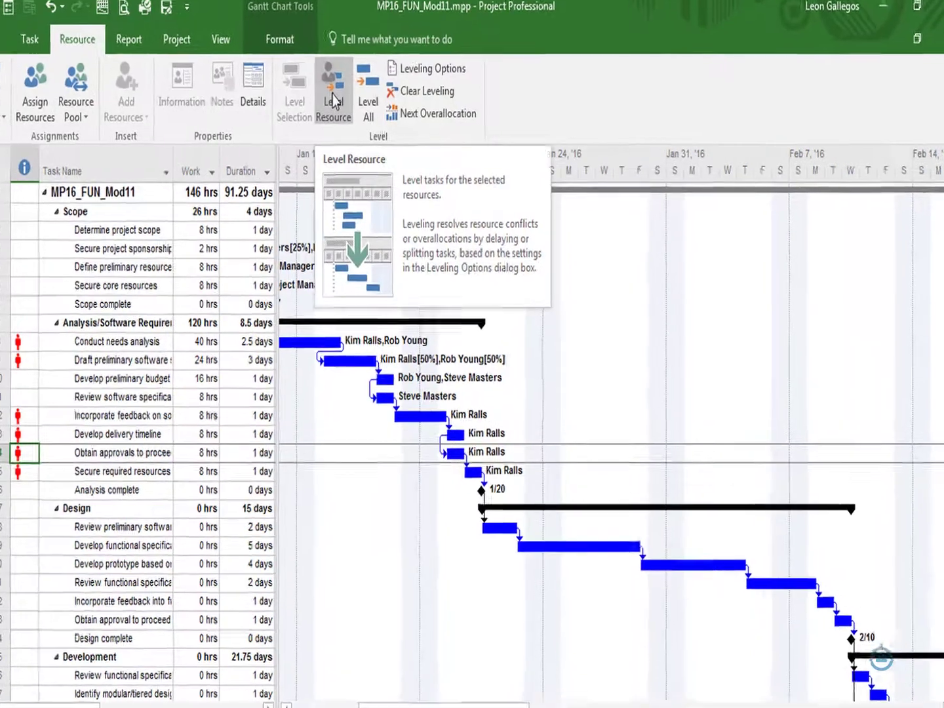
# - Level the selected overallocated resource with Level Now, extending the project to 93.25 days
pyautogui.click(346, 104)
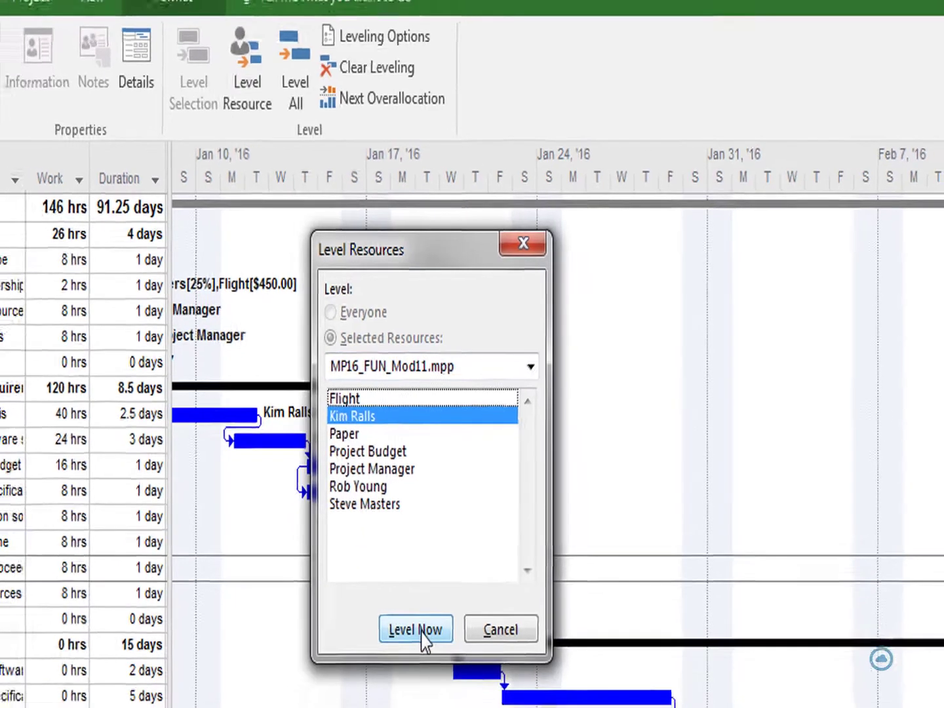
pyautogui.click(393, 647)
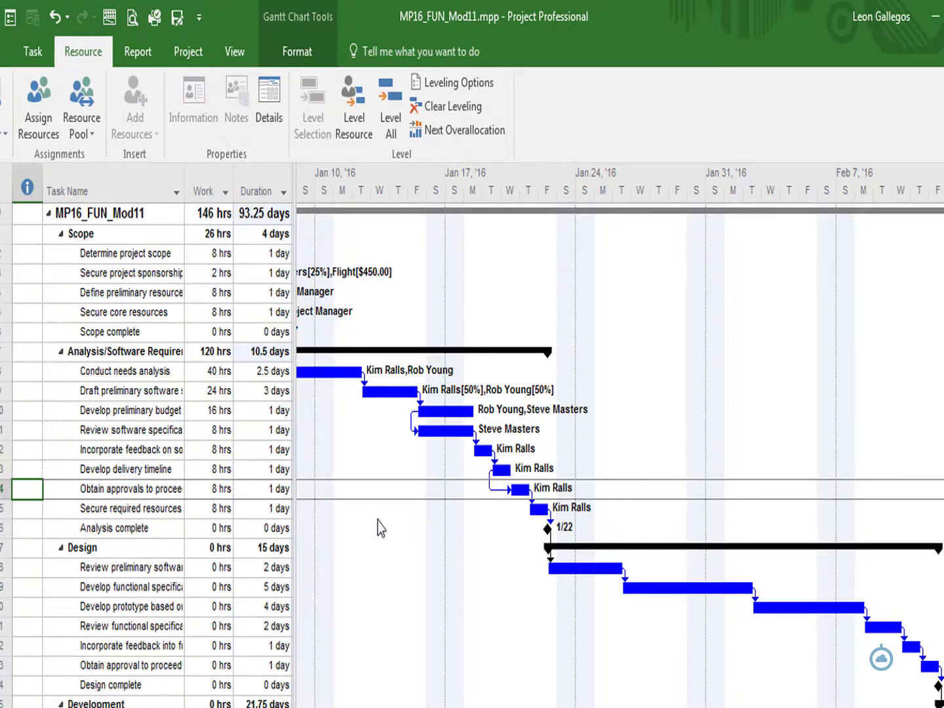
# - Clear leveling for the entire project, restoring the 91.25-day duration
pyautogui.click(445, 107)
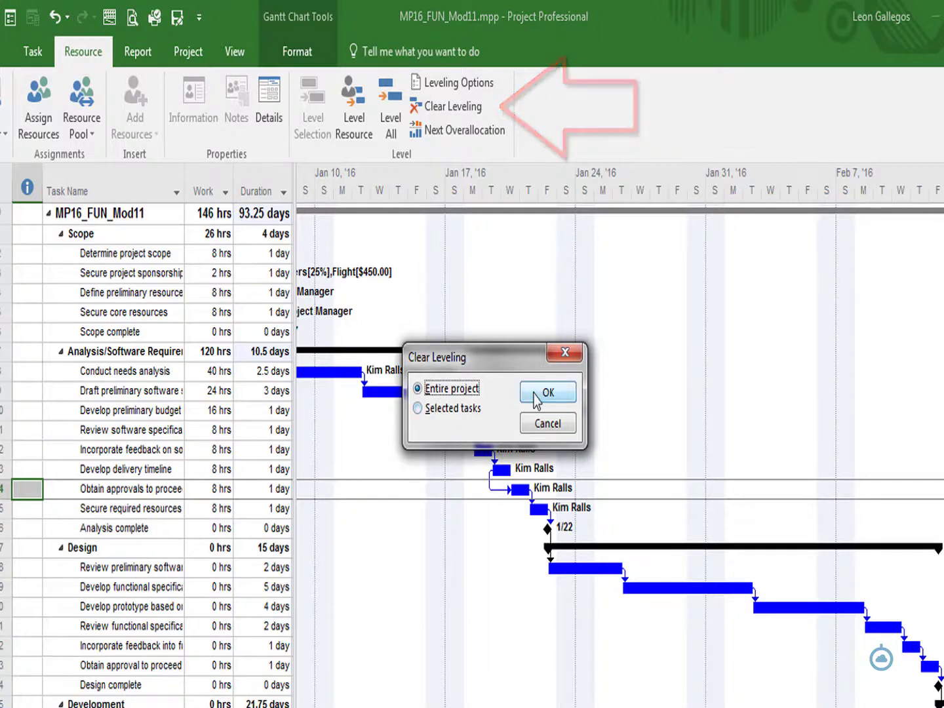
pyautogui.click(559, 396)
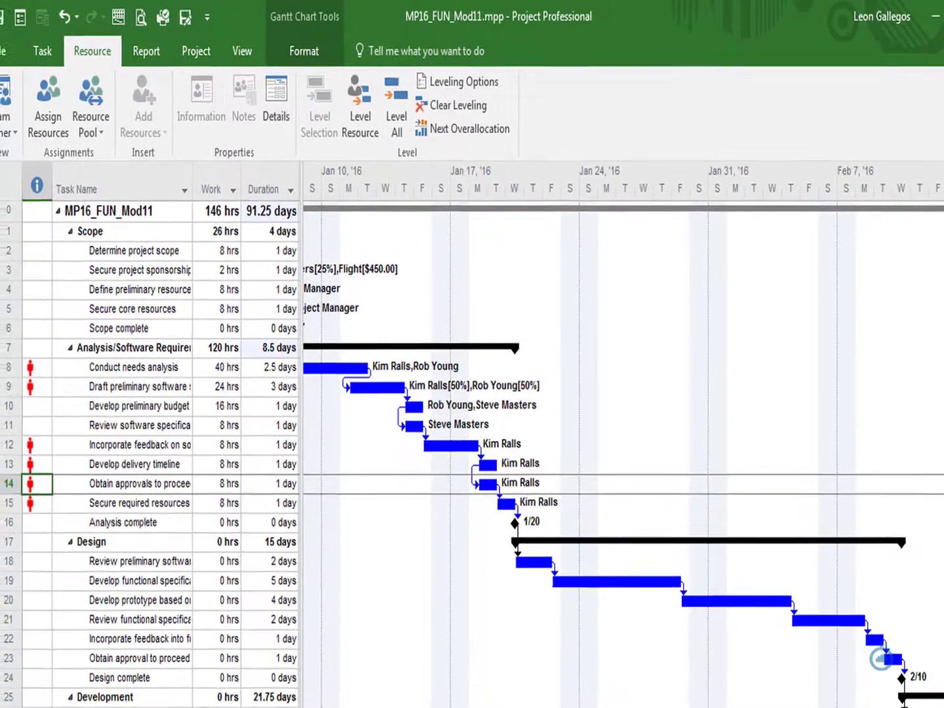
# - Apply the Resource Allocation view from the More Views list
pyautogui.click(6, 134)
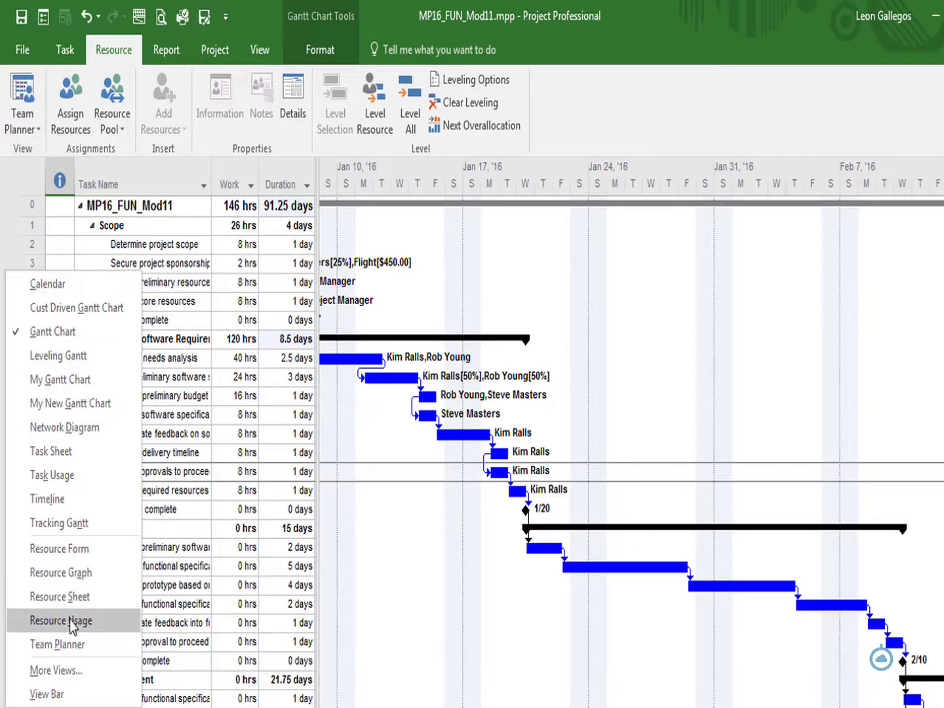
pyautogui.click(56, 670)
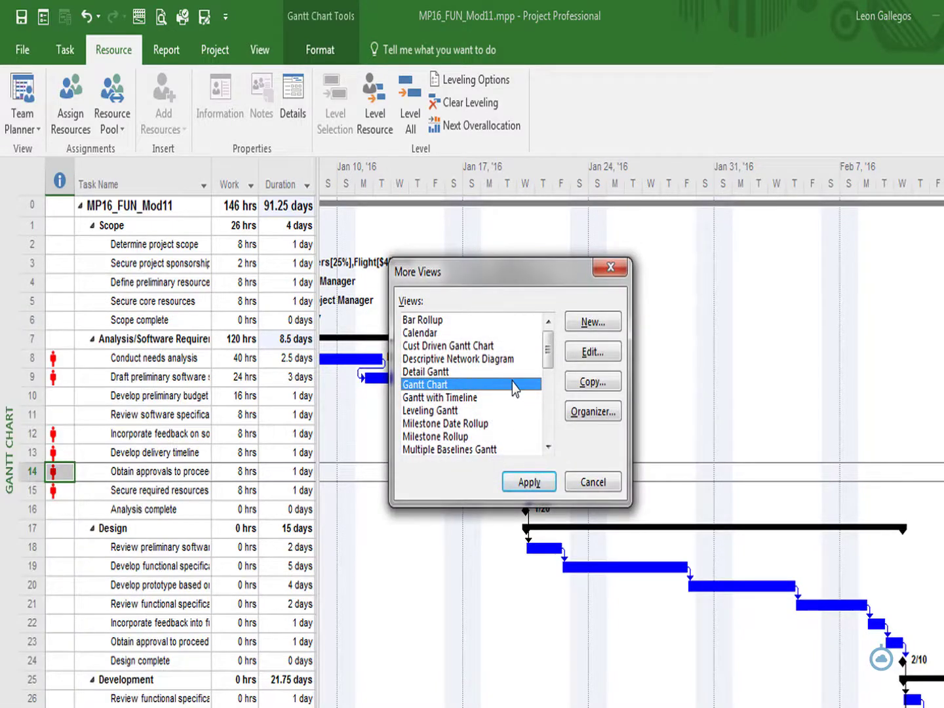
pyautogui.moveTo(550, 354); pyautogui.dragTo(549, 392)
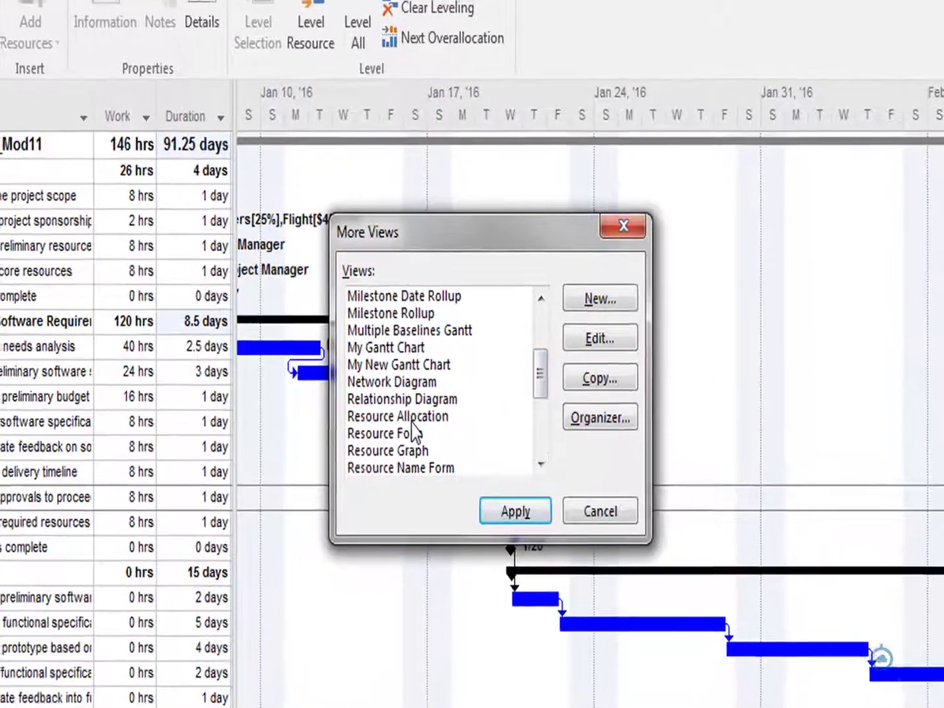
pyautogui.click(448, 413)
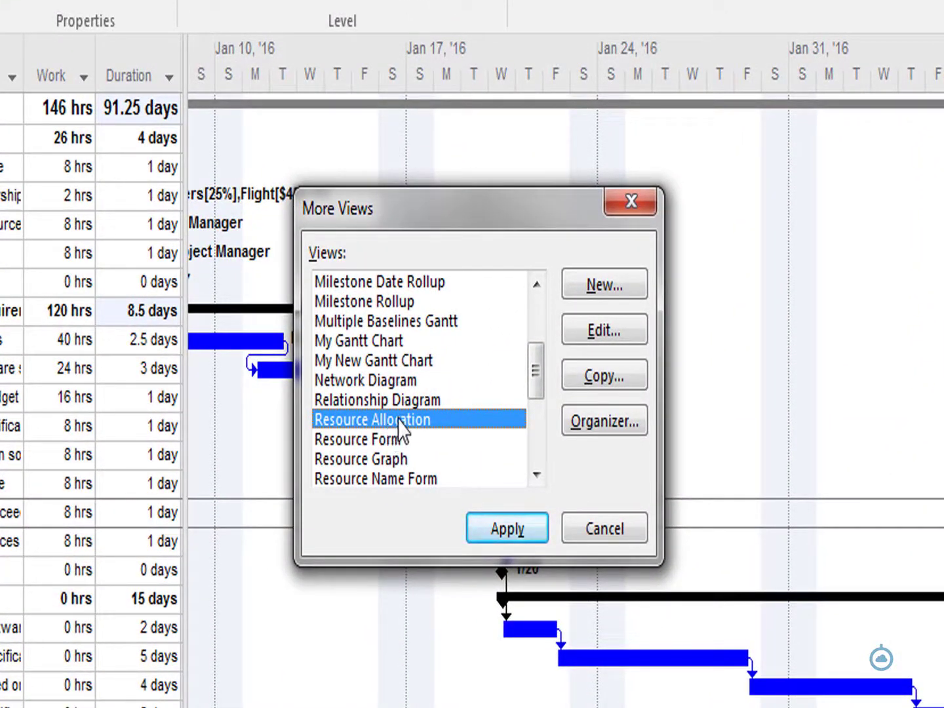
pyautogui.click(496, 528)
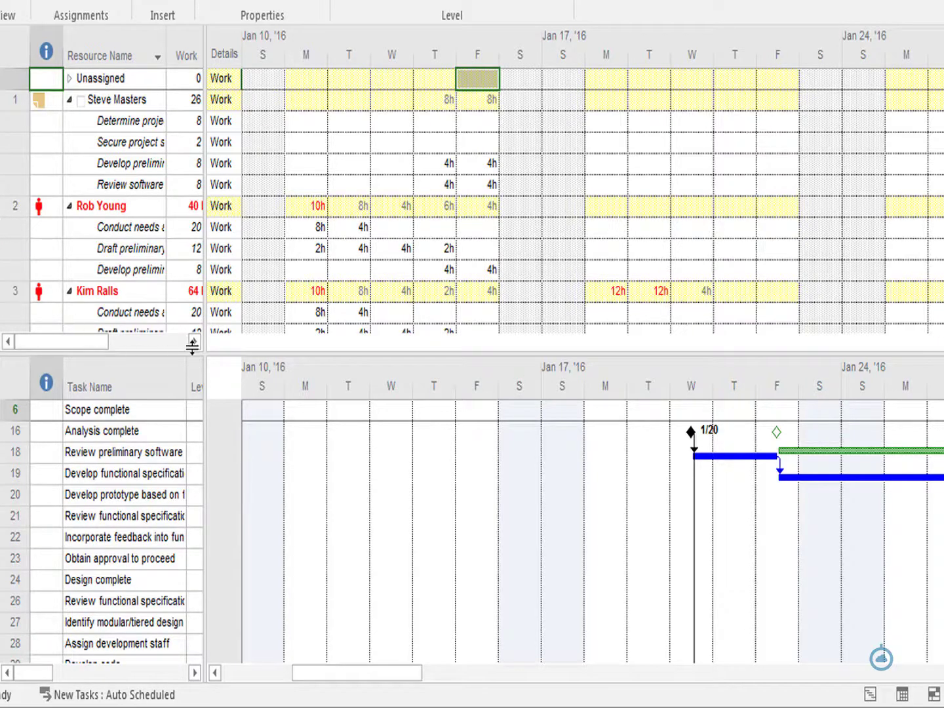
# - Select resource 3 to list its tasks below, enlarge the usage pane, and activate the lower Gantt
pyautogui.click(144, 293)
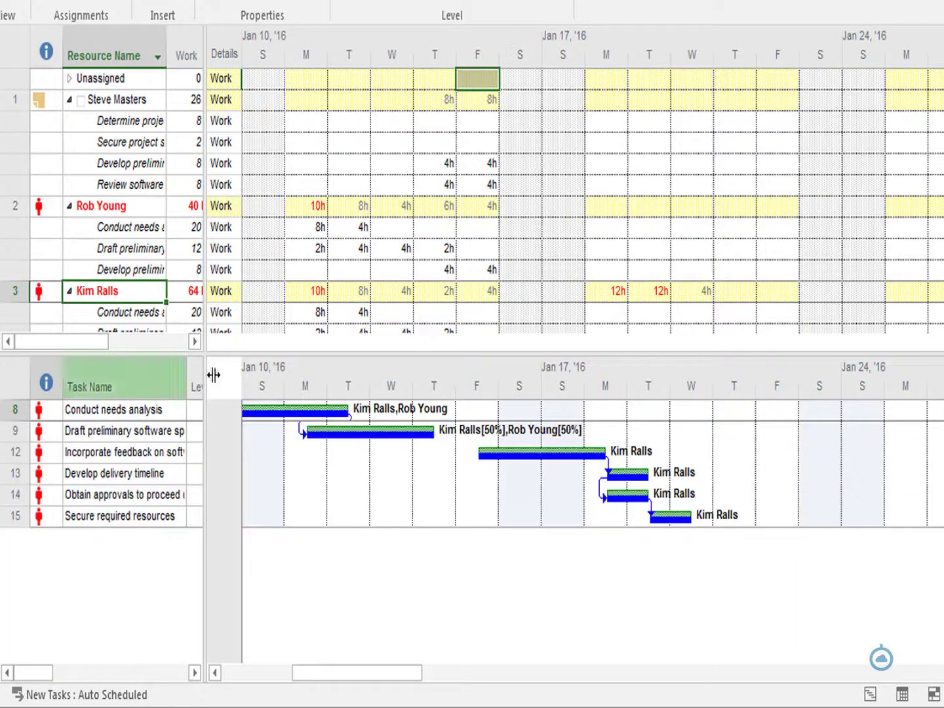
pyautogui.moveTo(257, 355); pyautogui.dragTo(254, 388)
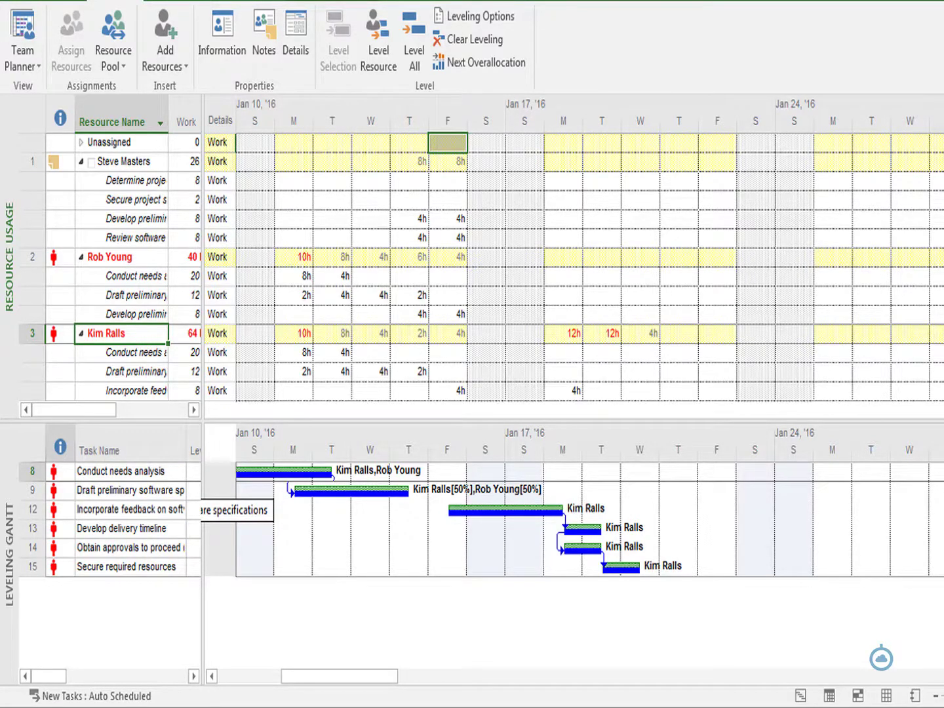
pyautogui.click(122, 480)
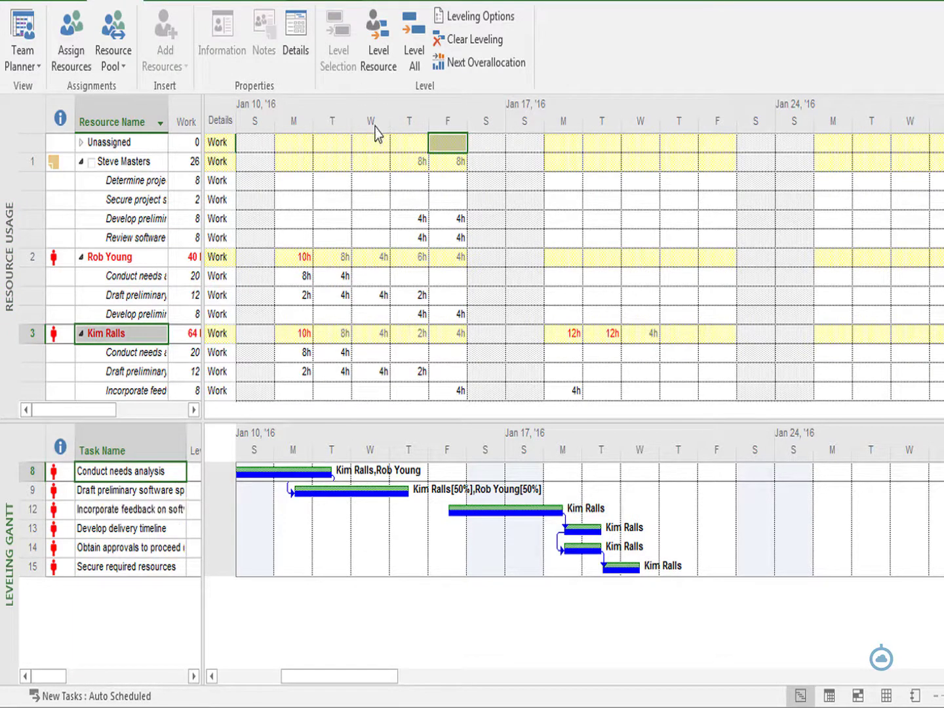
# - Level only resource 3, deselecting the other resource, so its days stay within 8h
pyautogui.click(379, 55)
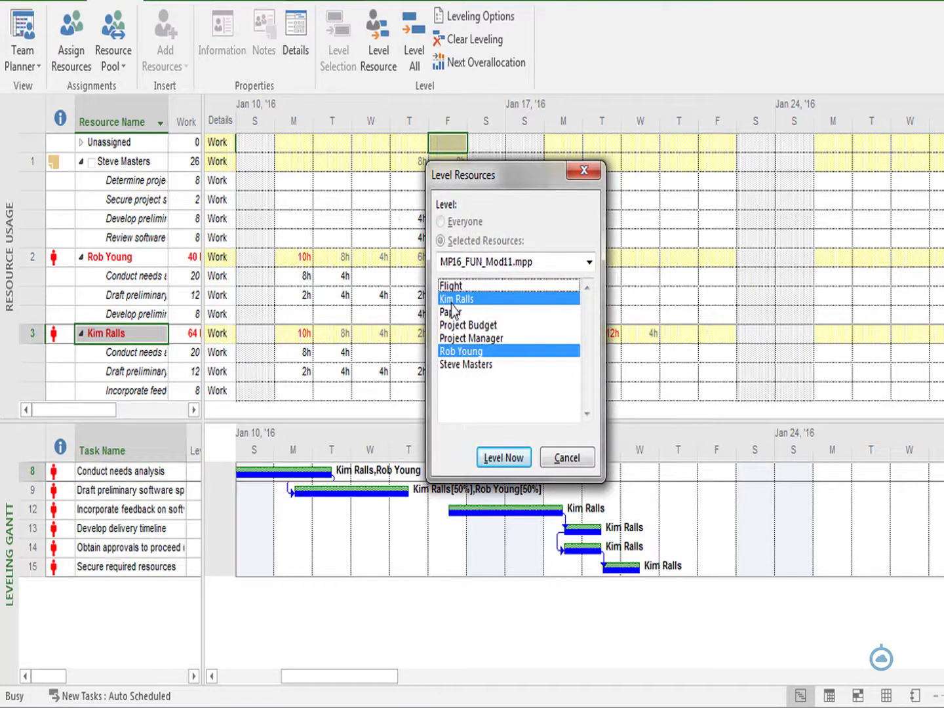
pyautogui.keyDown('ctrl'); pyautogui.click(494, 352); pyautogui.keyUp('ctrl')
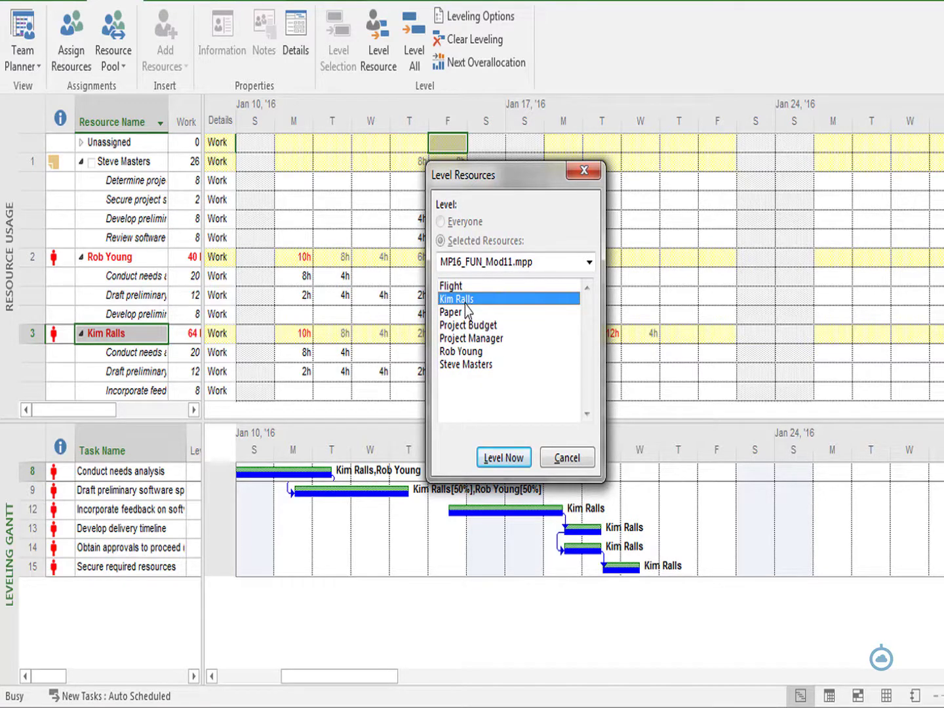
pyautogui.click(504, 458)
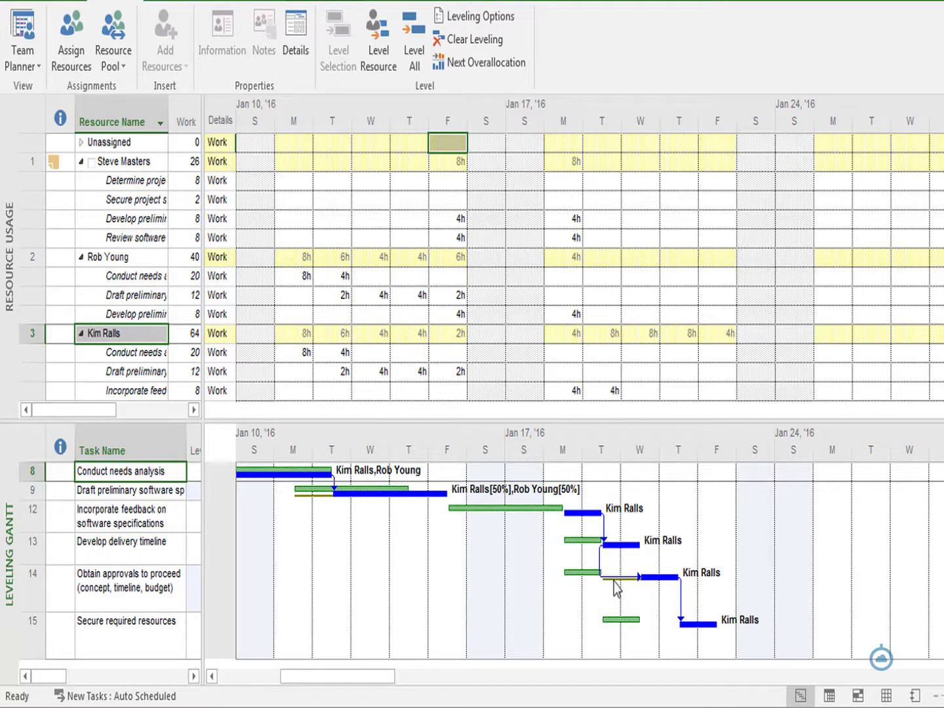
pyautogui.moveTo(616, 582)
# - Clear leveling for the entire project and remove the lower Gantt pane, leaving Resource Usage alone
pyautogui.click(475, 44)
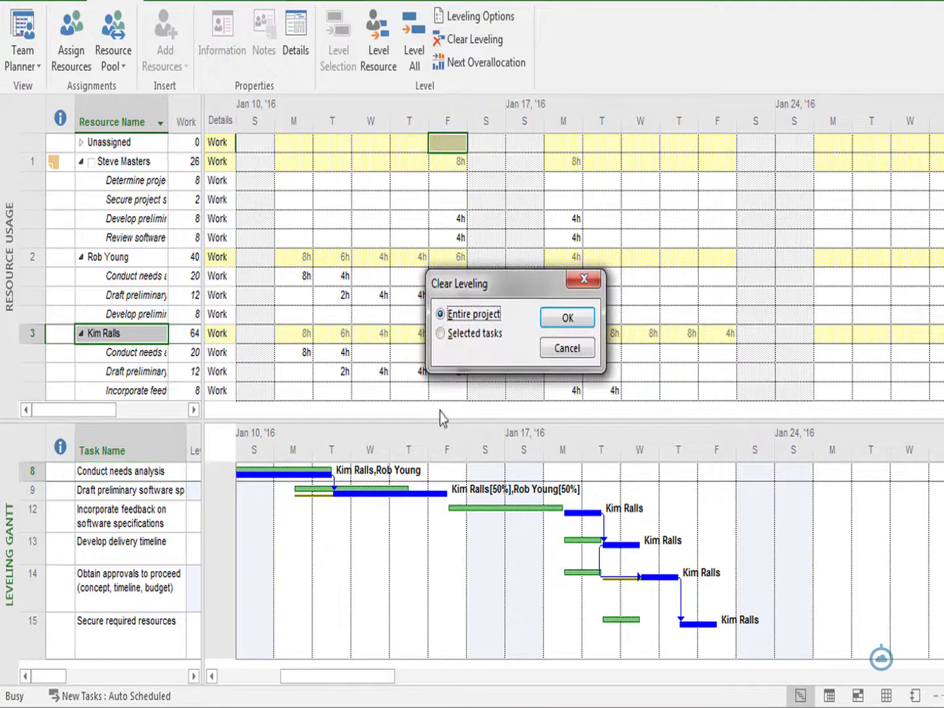
pyautogui.click(568, 327)
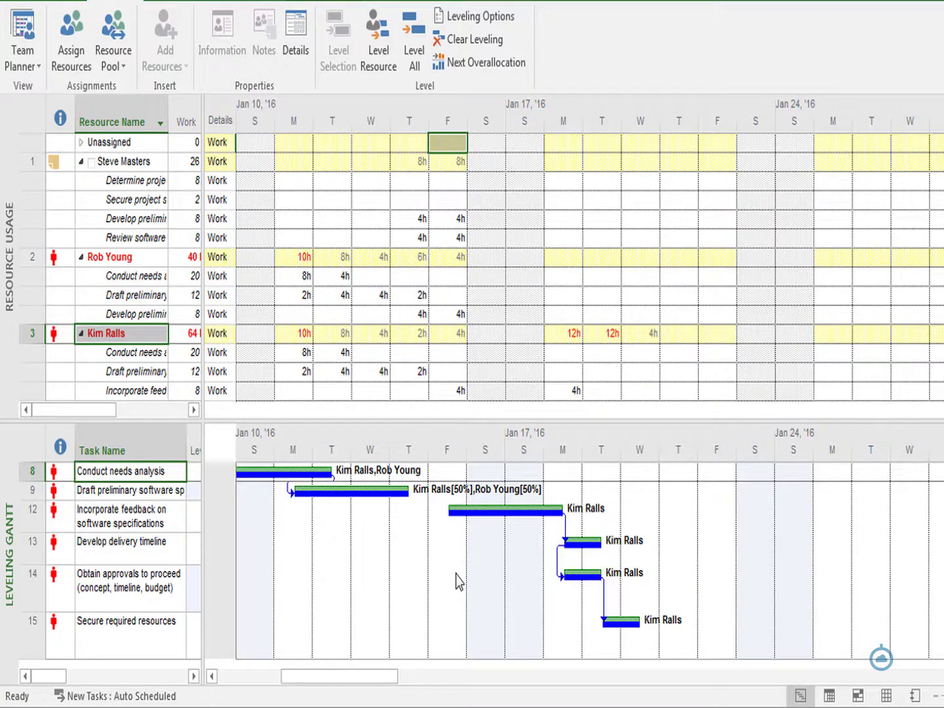
pyautogui.doubleClick(404, 424)
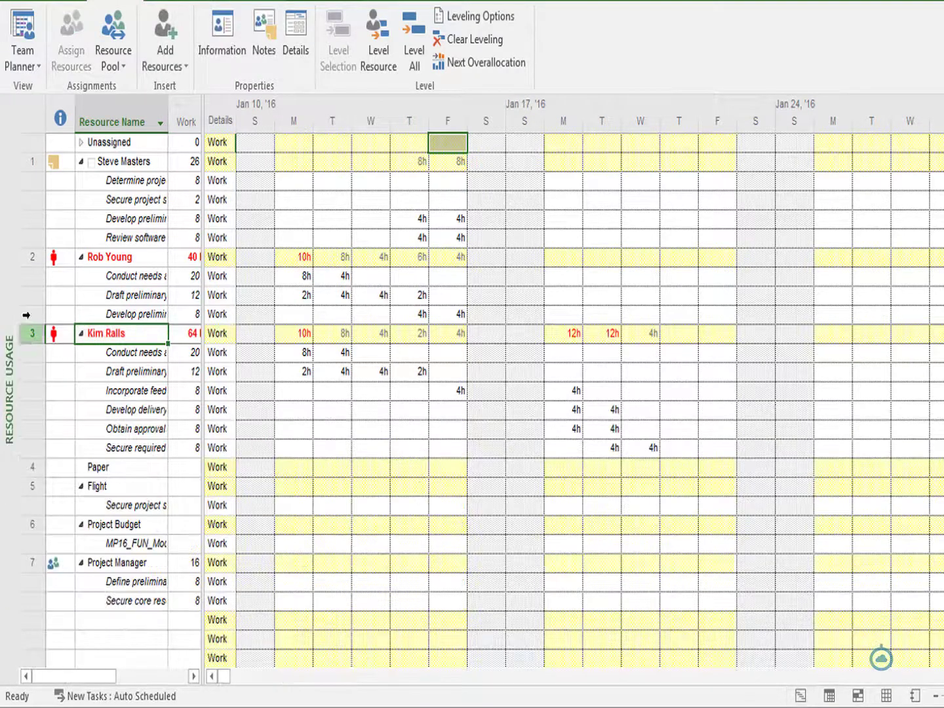
pyautogui.rightClick(9, 268)
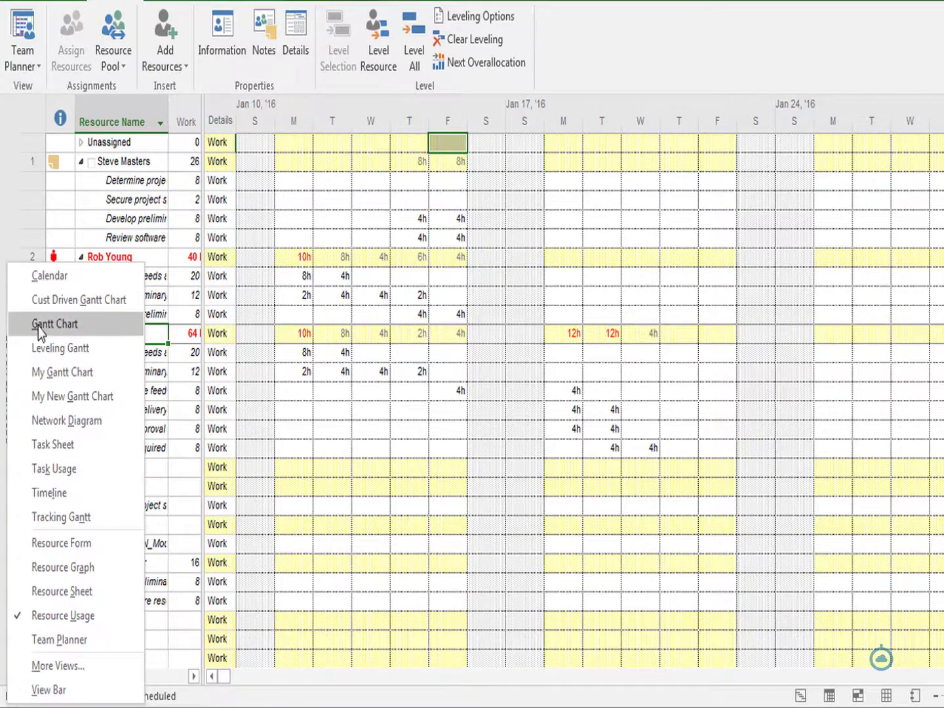